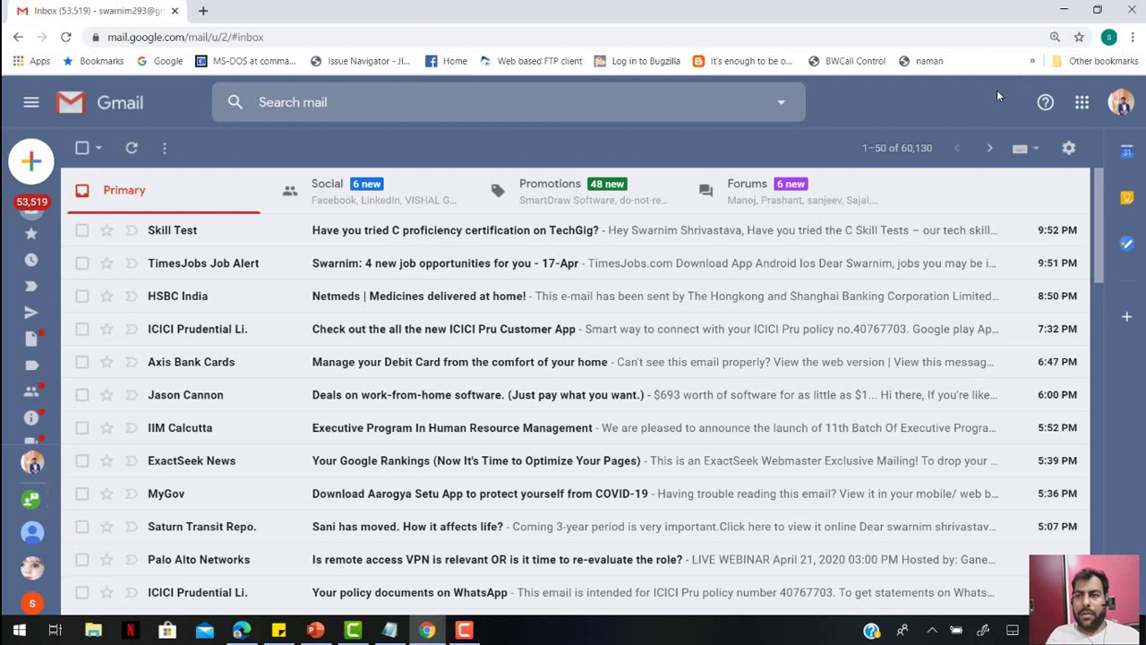
Open Google Classroom from the apps grid and start a new class, accepting the school-use notice.
left_click(1082, 103)
scroll(985, 314, "down", 3)
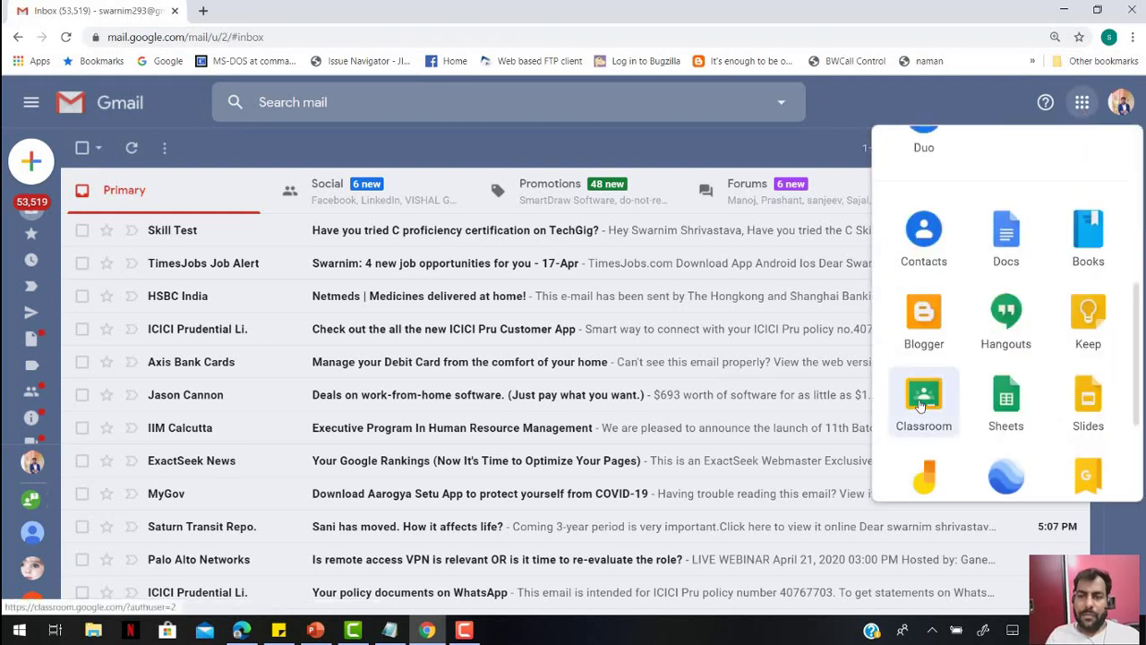
left_click(924, 397)
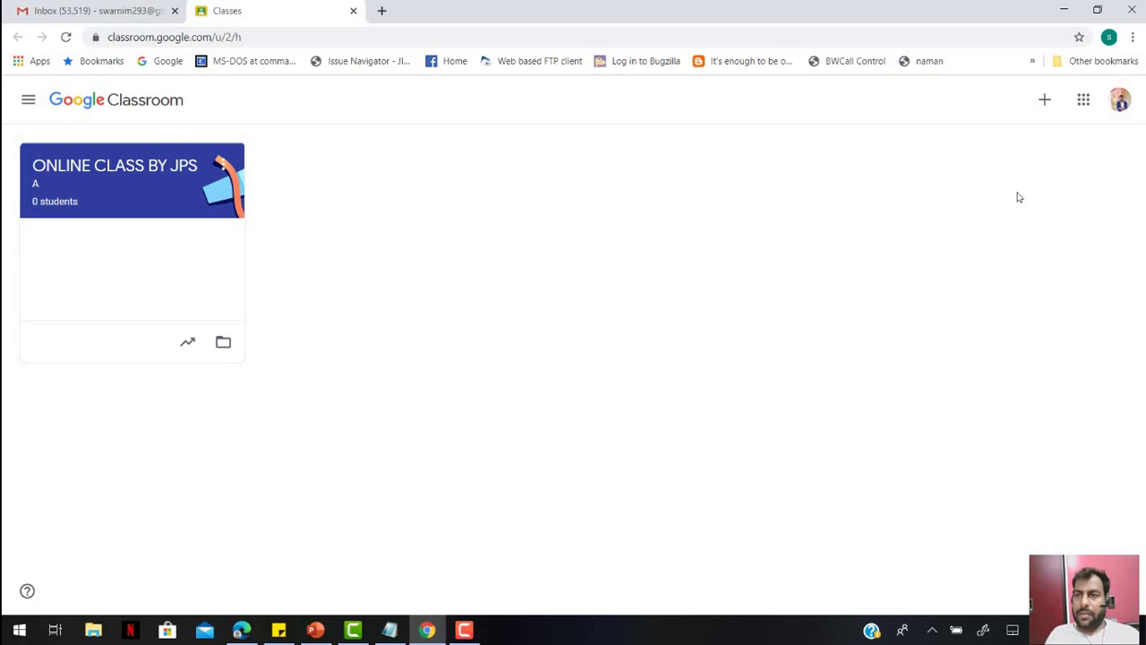
left_click(1045, 103)
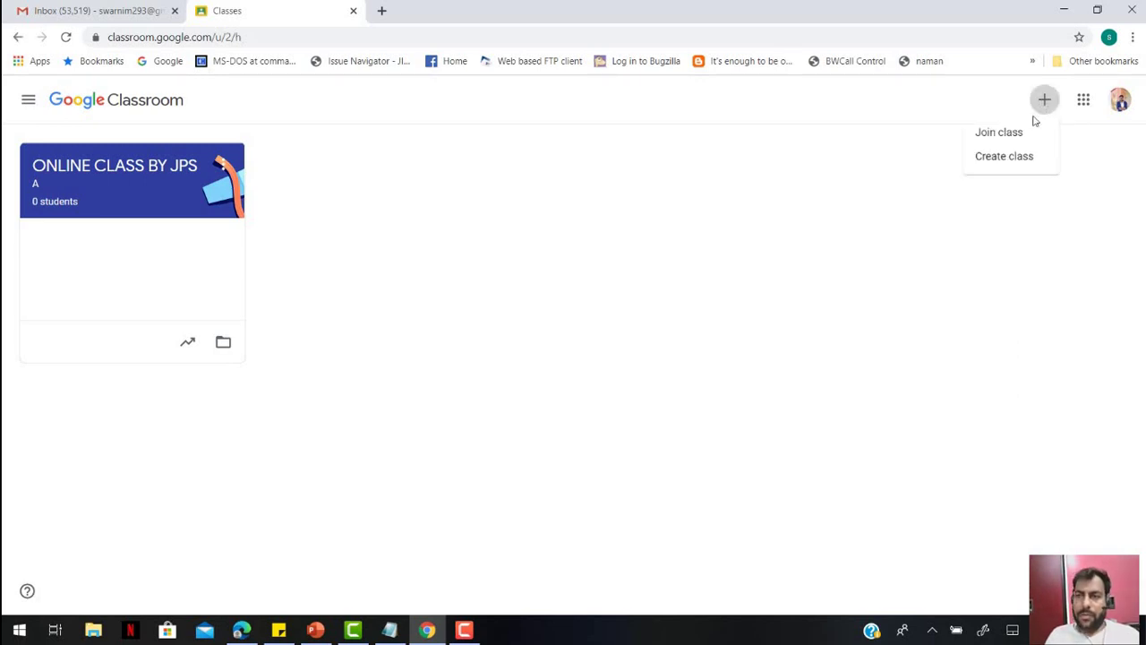
left_click(1005, 158)
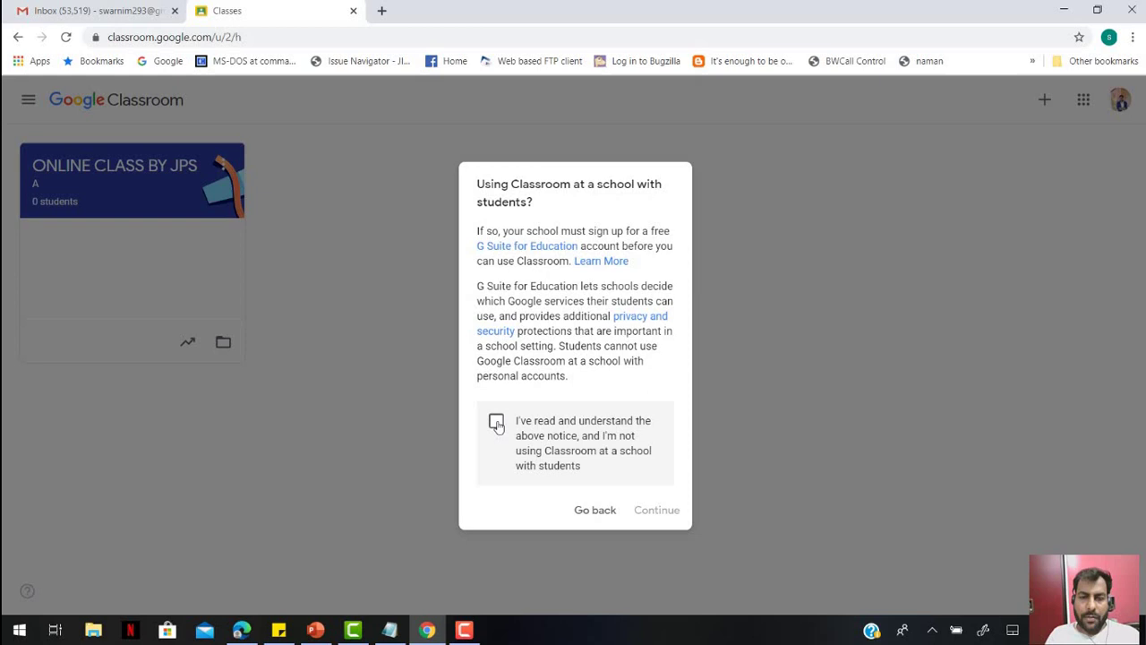
left_click(497, 425)
left_click(656, 509)
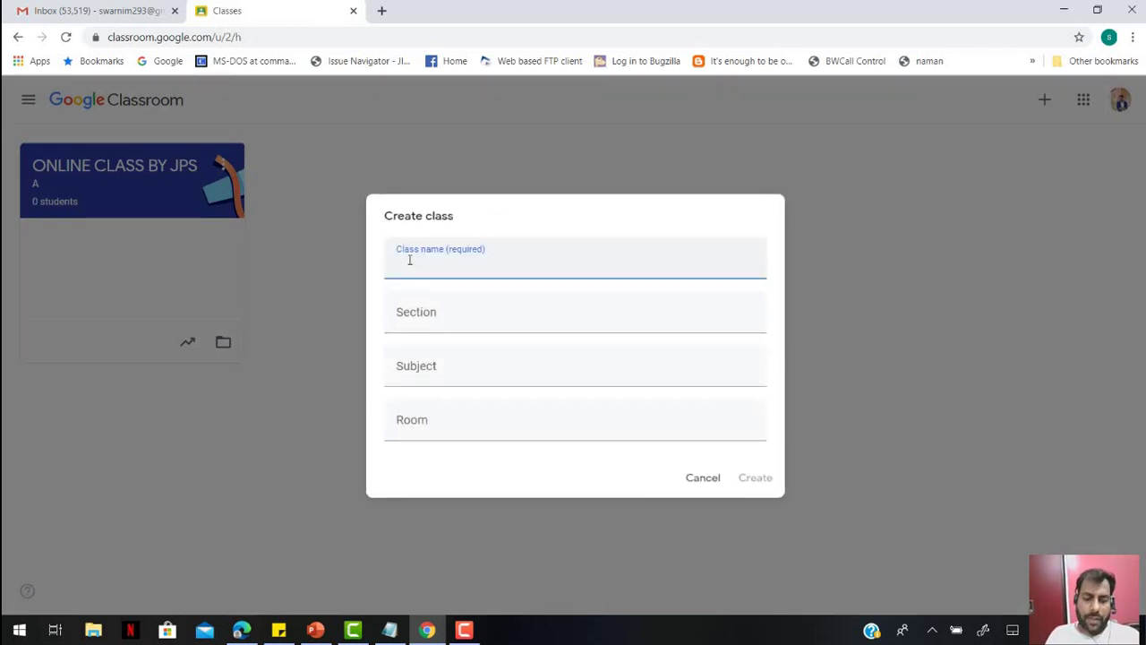
Create ONLINE SCIENCE CLASS with section A, subject Science and room 01.
type("ONLINE SCIENC")
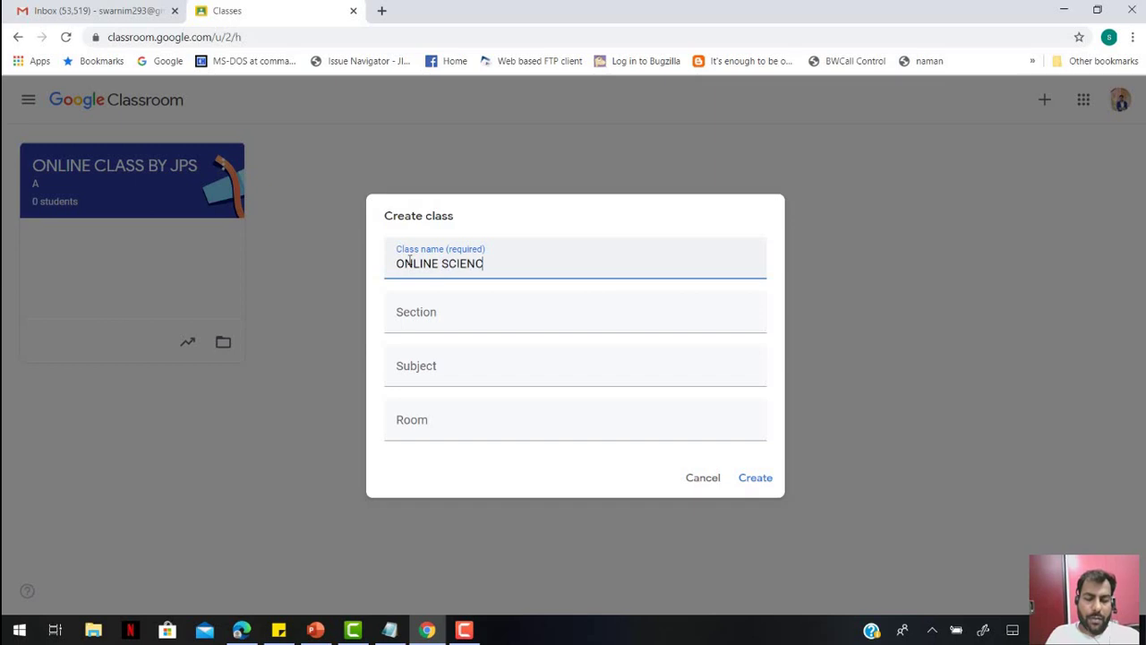
type("E CLASS")
left_click(416, 323)
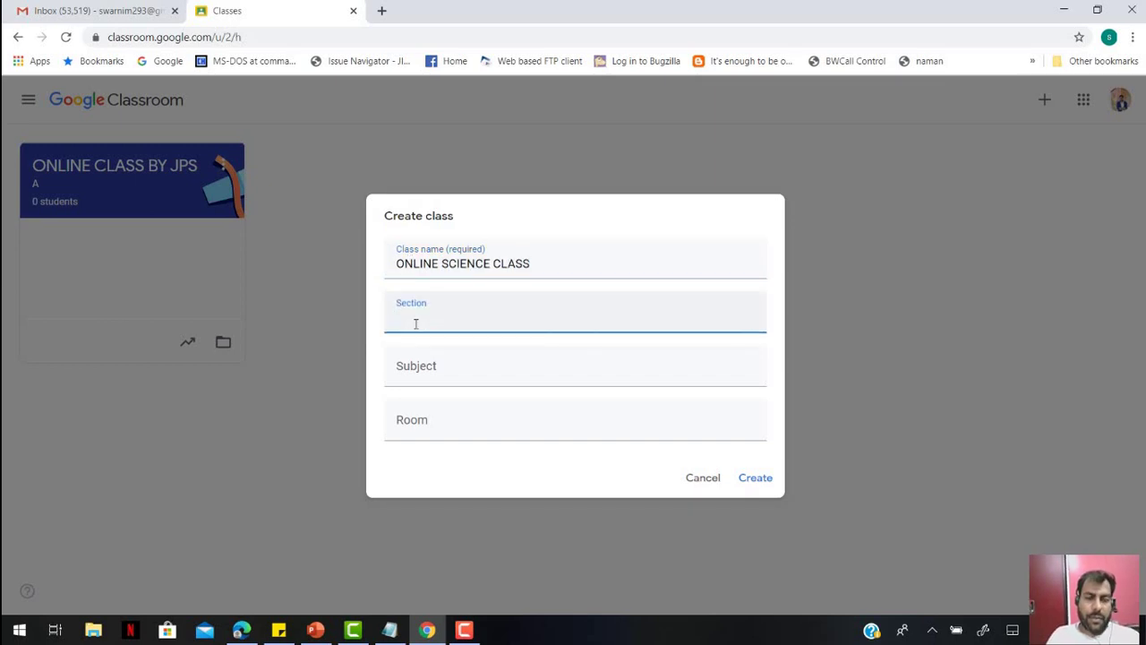
type("A")
left_click(426, 362)
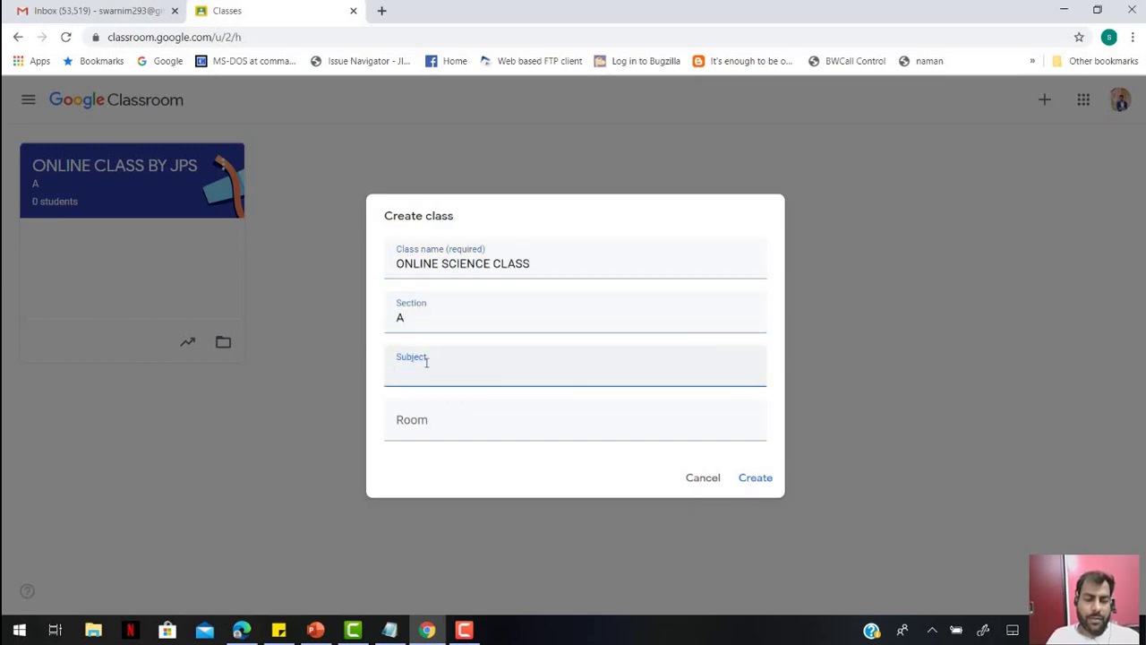
type("SCI")
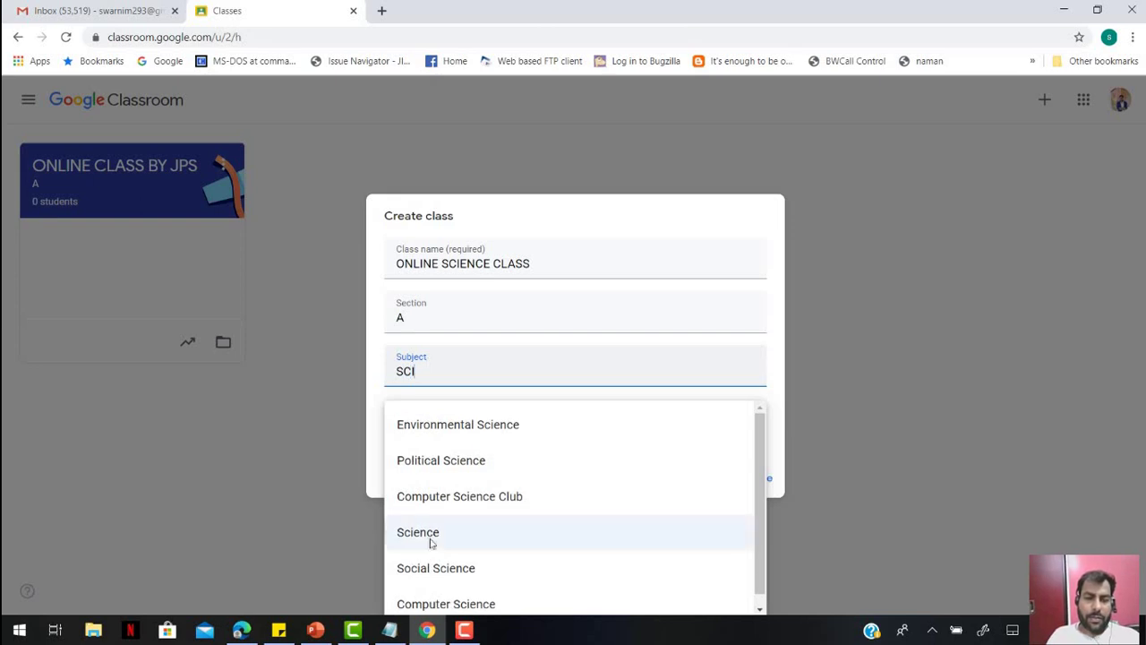
left_click(431, 536)
left_click(453, 434)
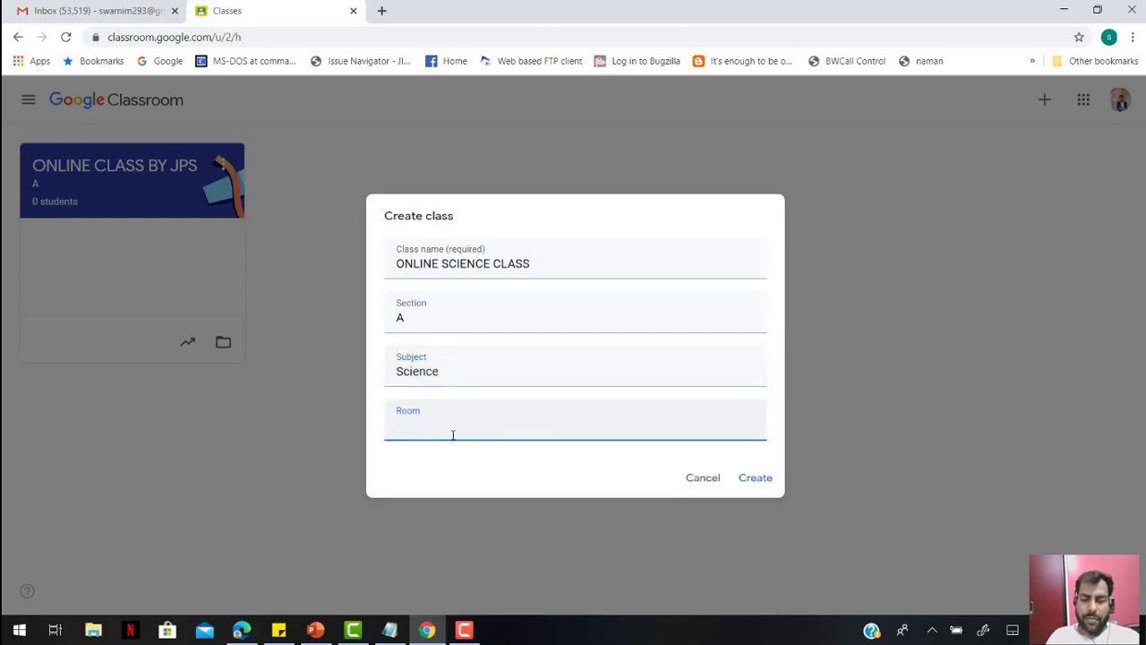
type("01")
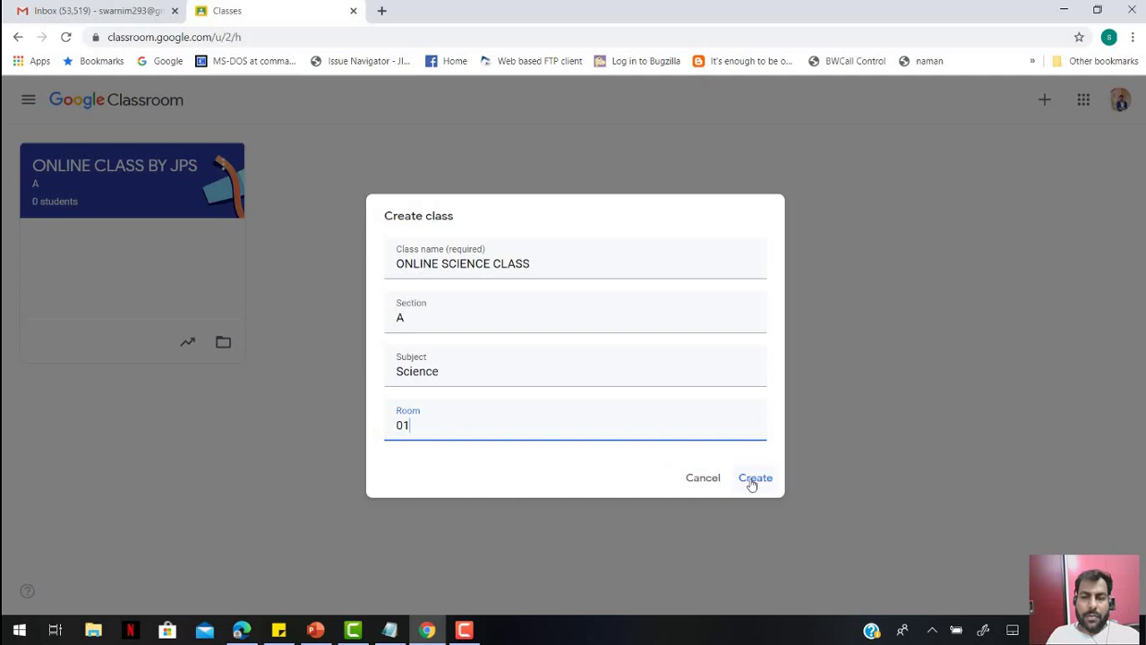
left_click(752, 481)
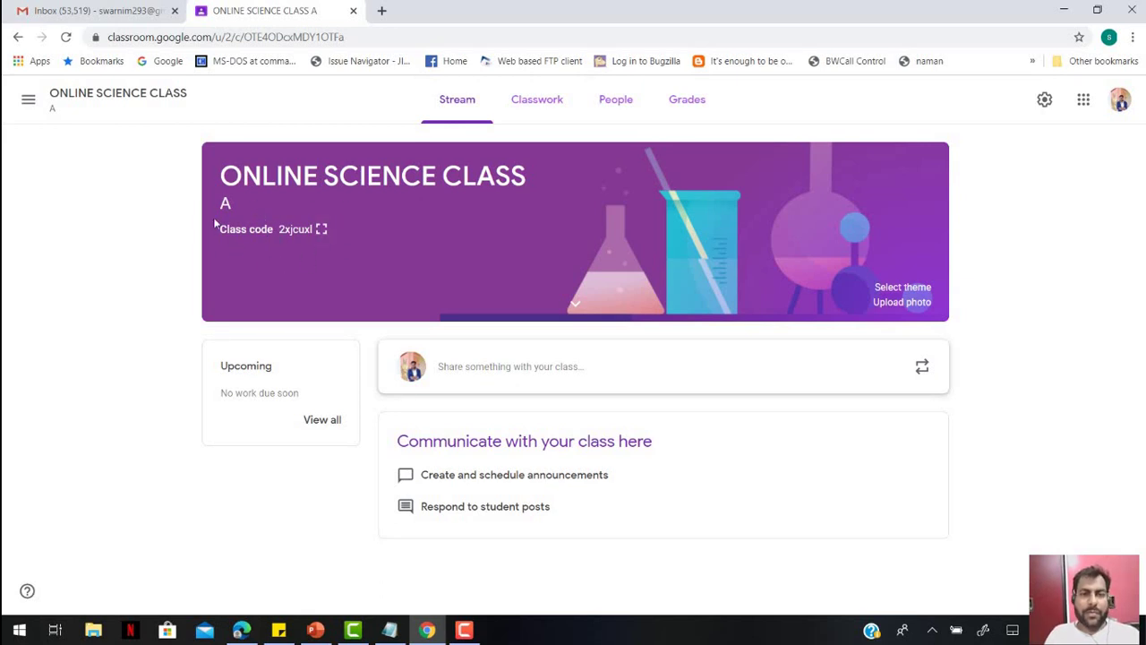
From the People page, invite the student by picking their e-mail address from the suggestions.
left_click(610, 115)
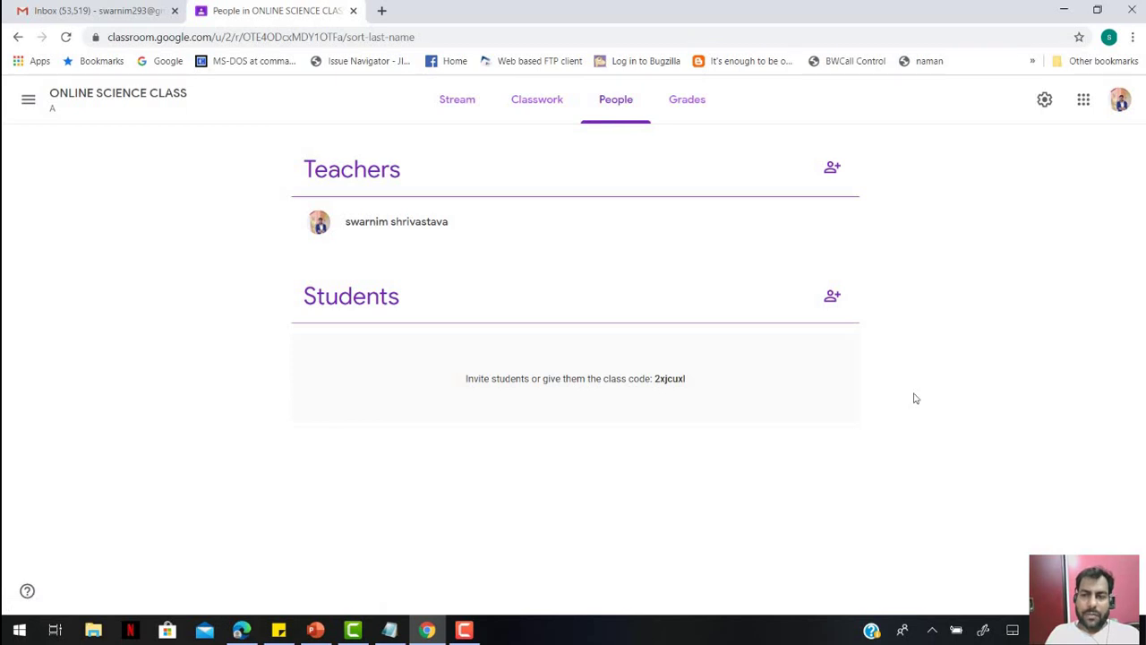
left_click(832, 302)
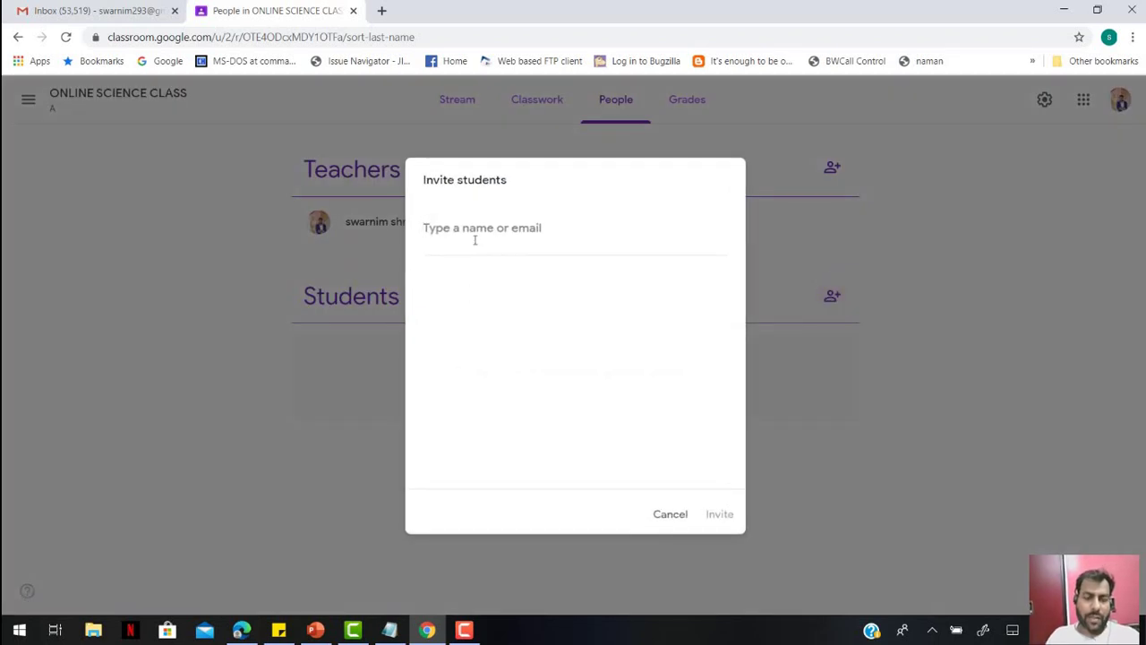
type("s")
key("BackSpace")
type("srisw")
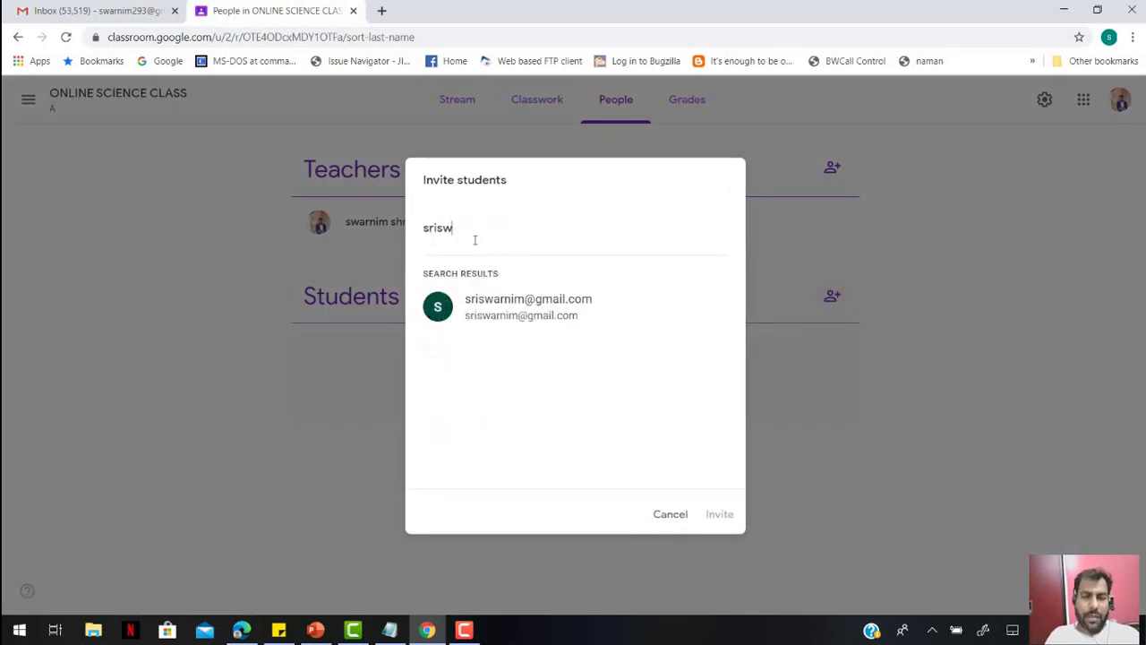
type("a")
left_click(484, 300)
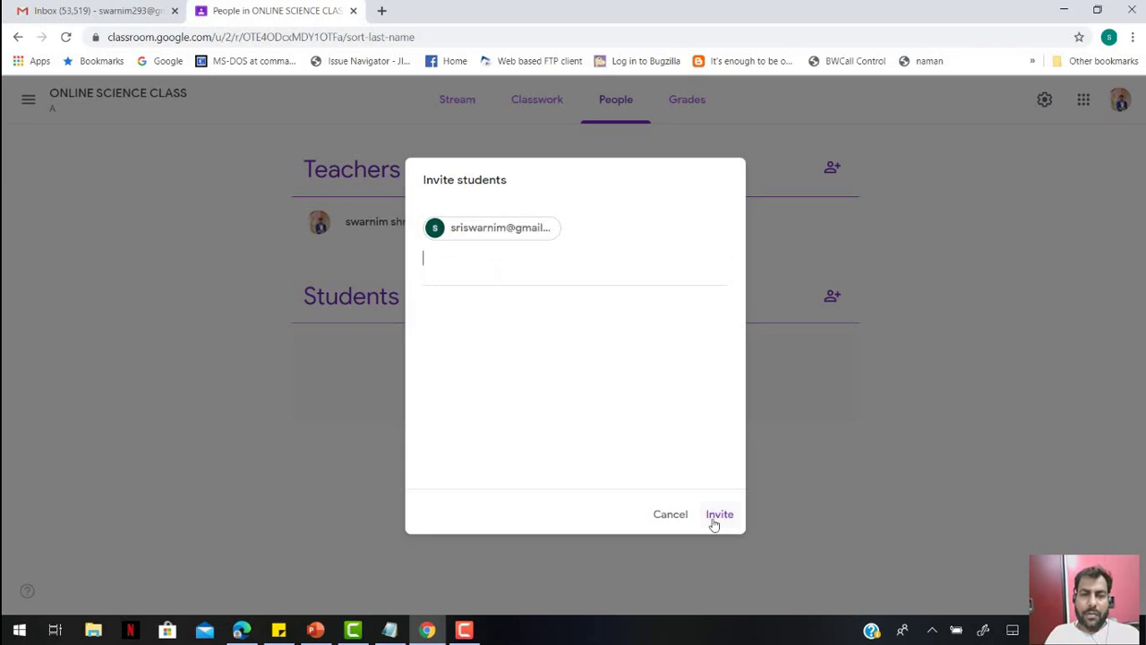
left_click(714, 521)
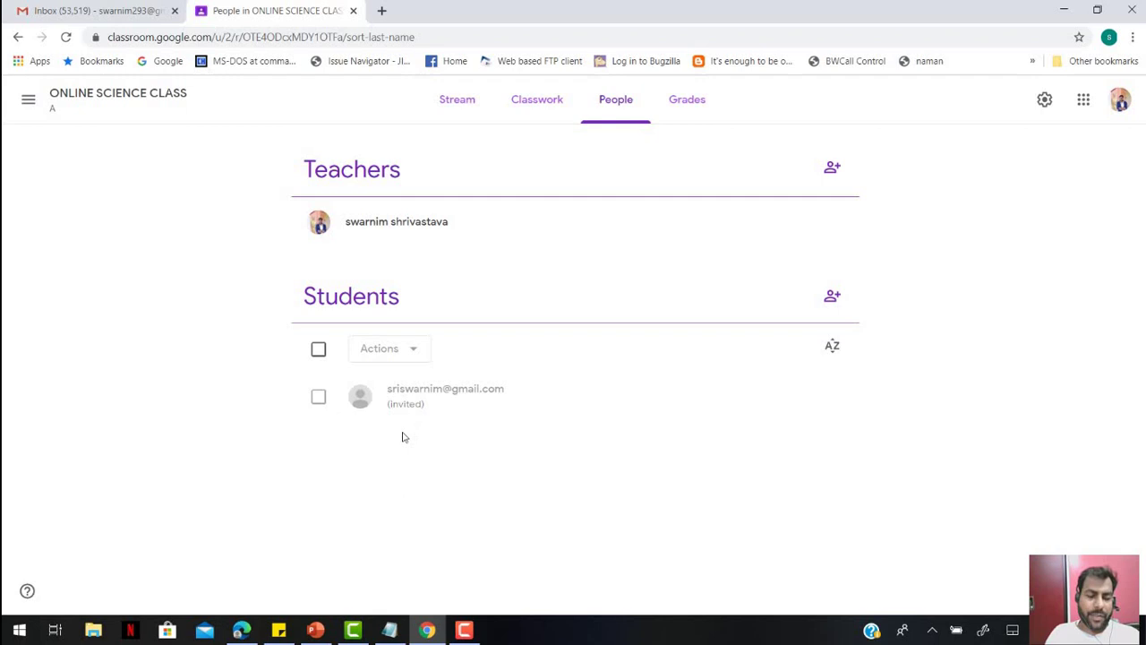
In the student's Gmail, open the Class invitation e-mail and choose JOIN.
left_click(245, 632)
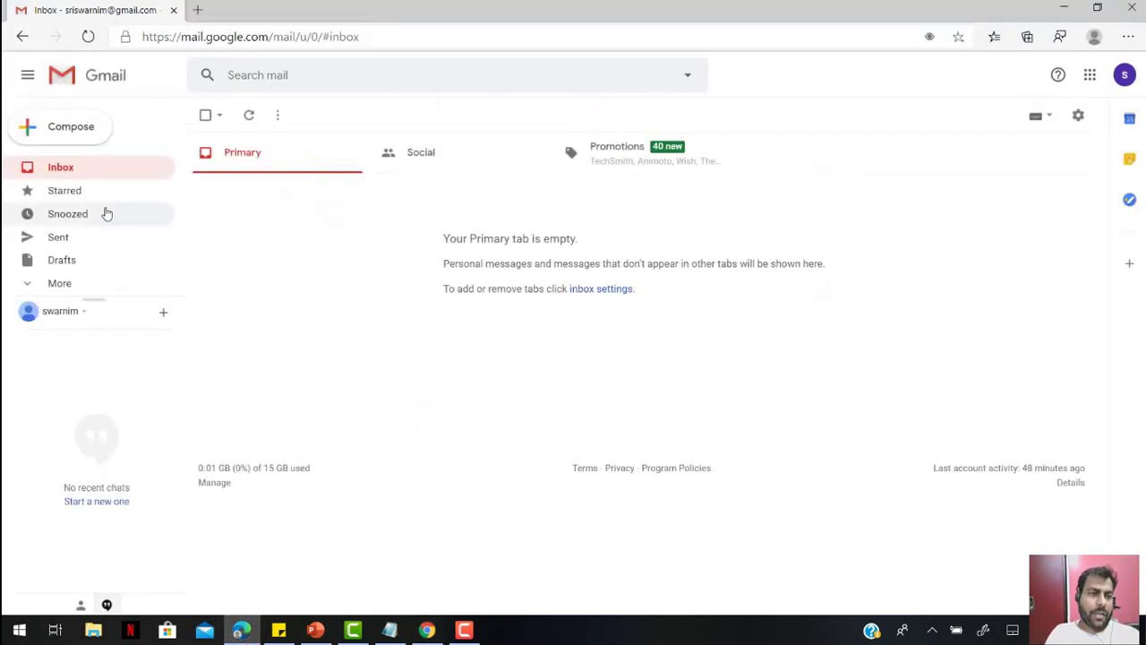
left_click(69, 172)
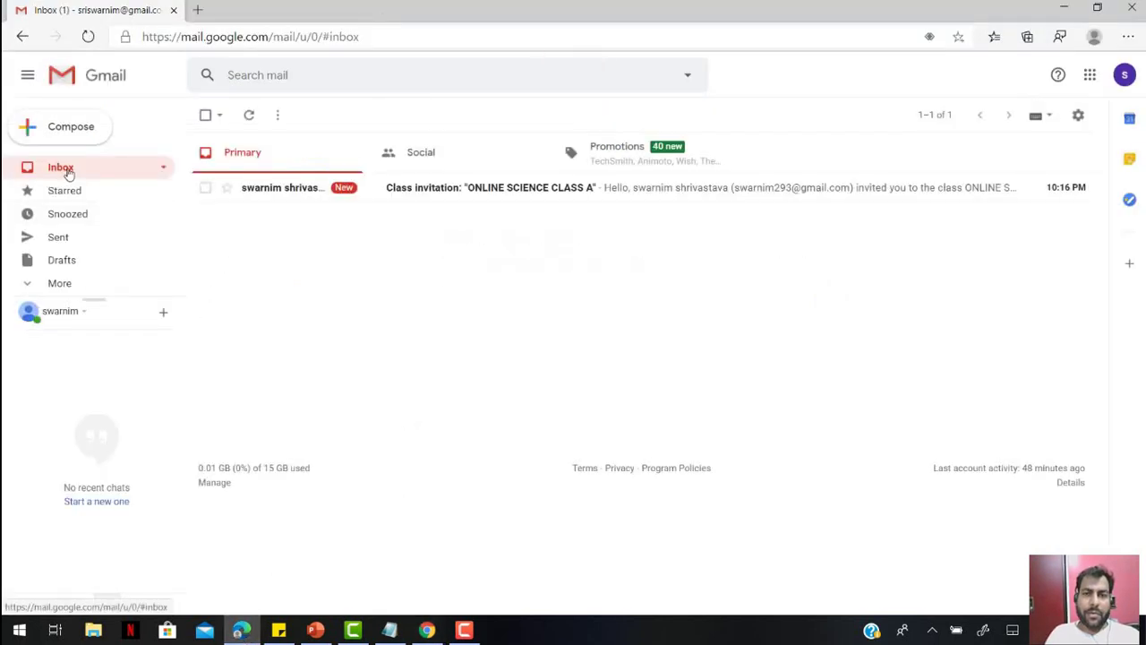
left_click(461, 197)
left_click(591, 530)
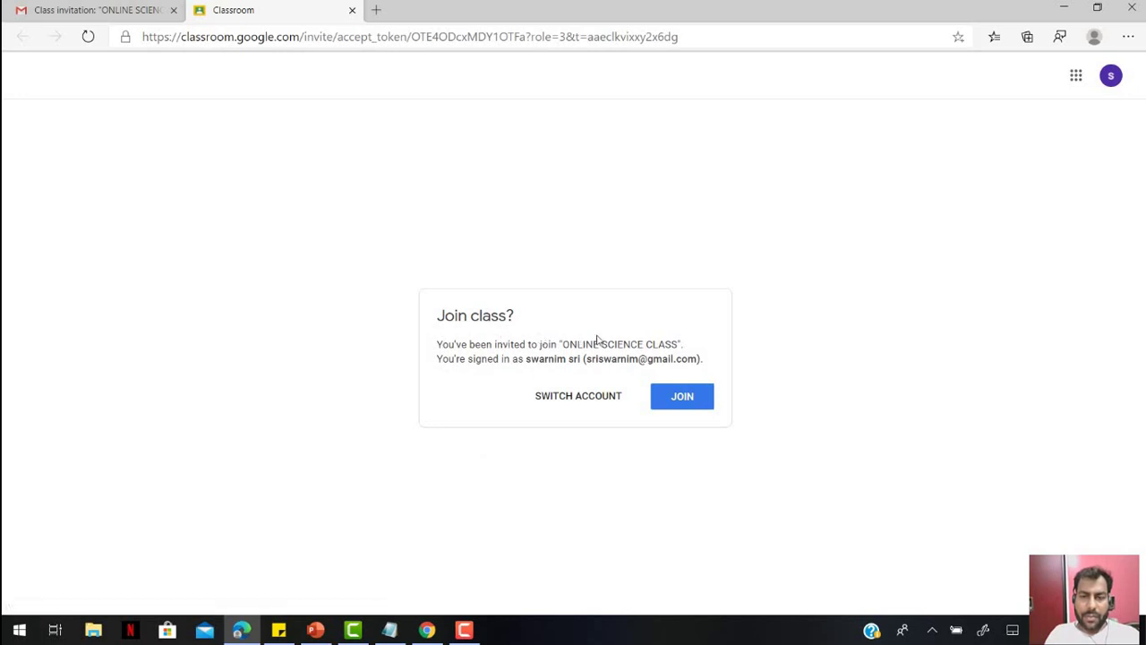
Join as the student, post 'hi' to the stream, then return to the teacher's Stream.
left_click(699, 405)
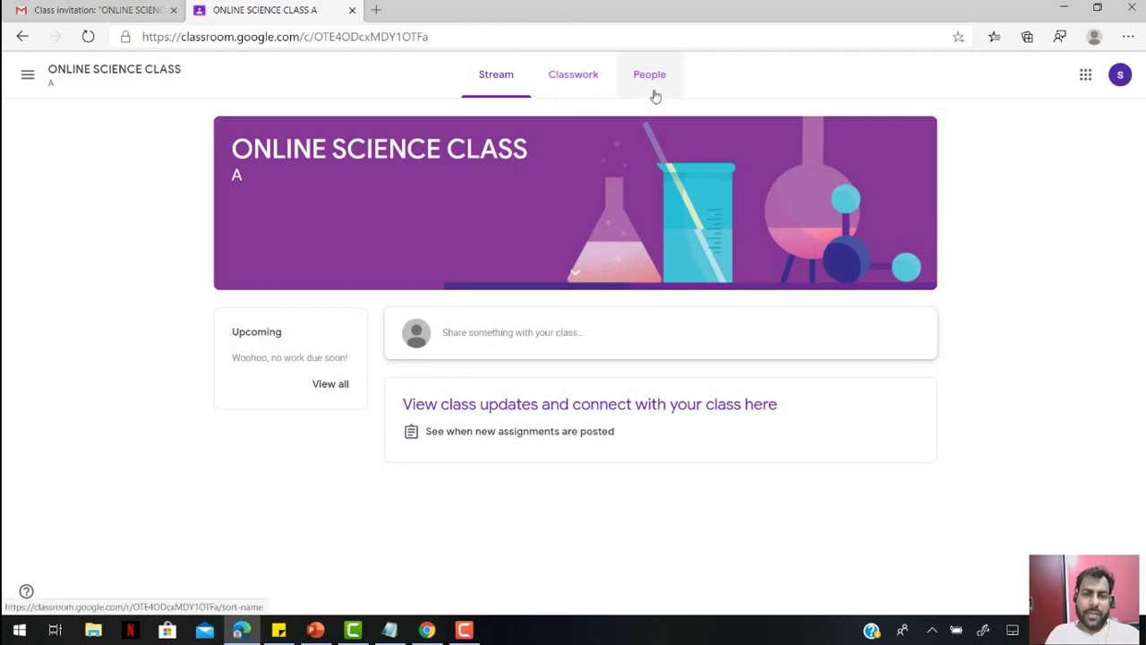
left_click(547, 337)
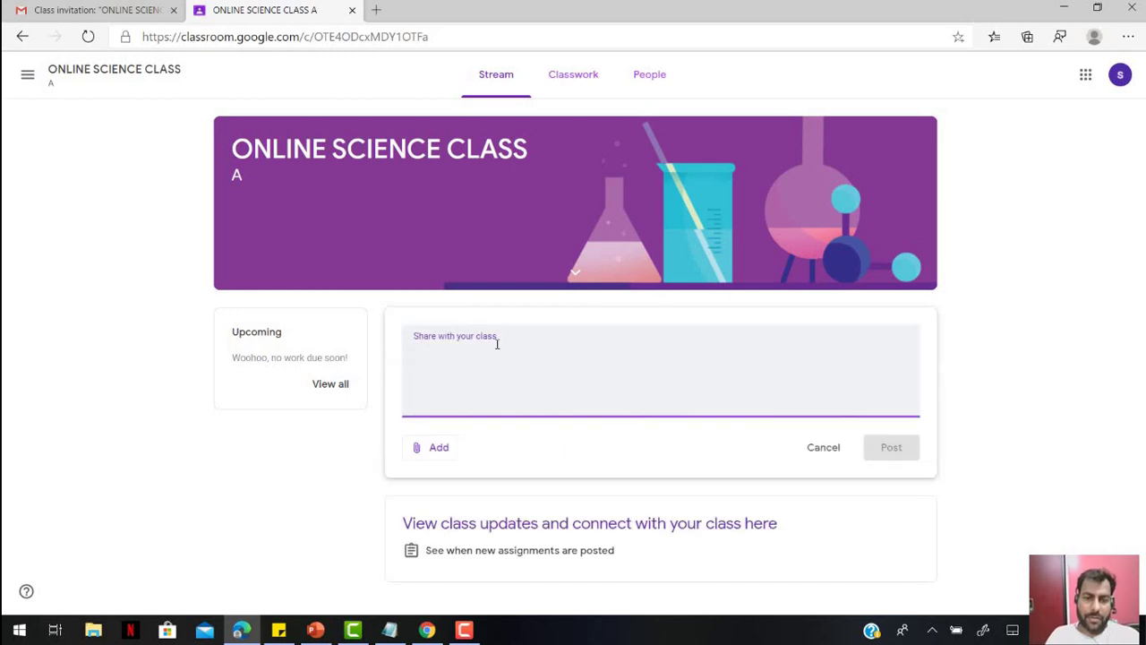
type("hi")
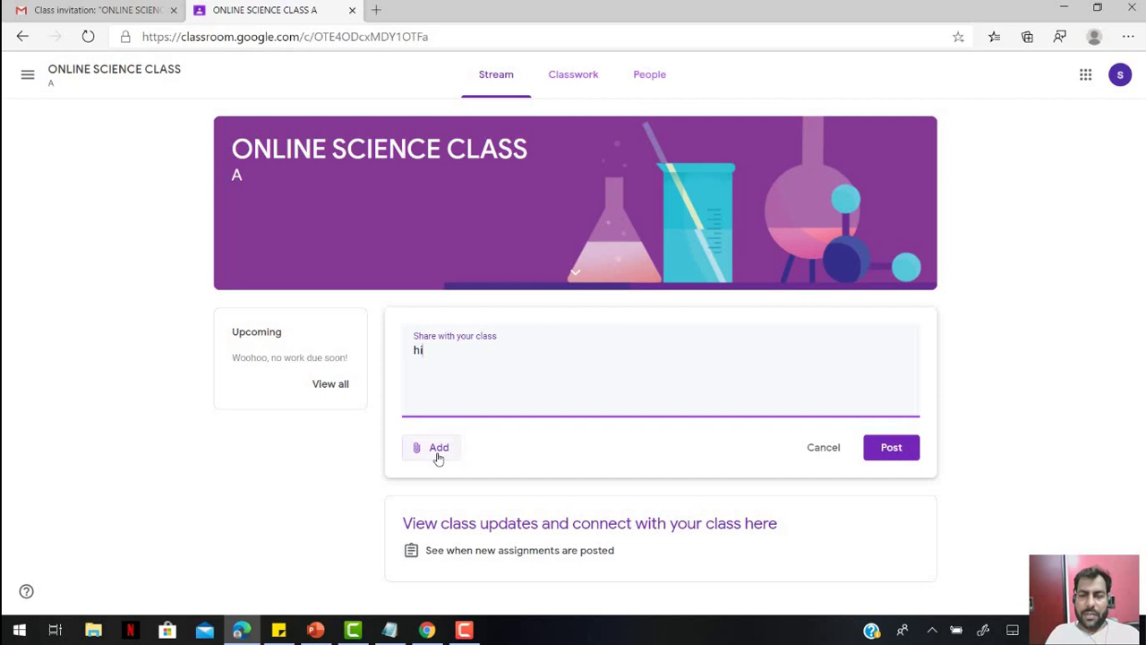
left_click(900, 452)
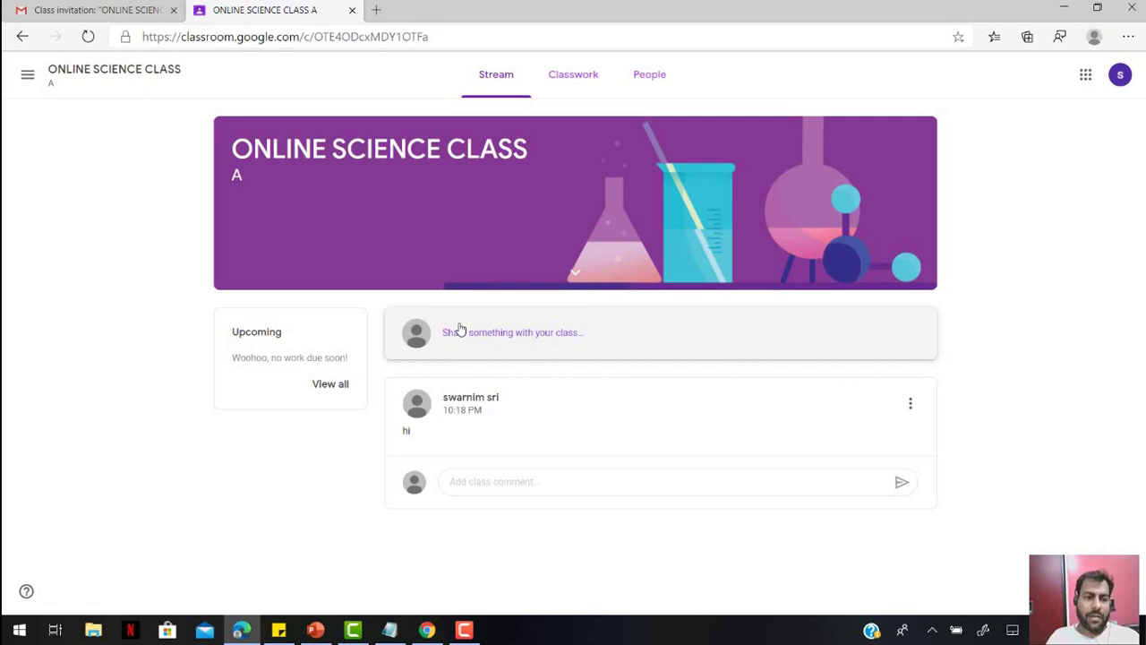
key("alt+Tab")
left_click(458, 103)
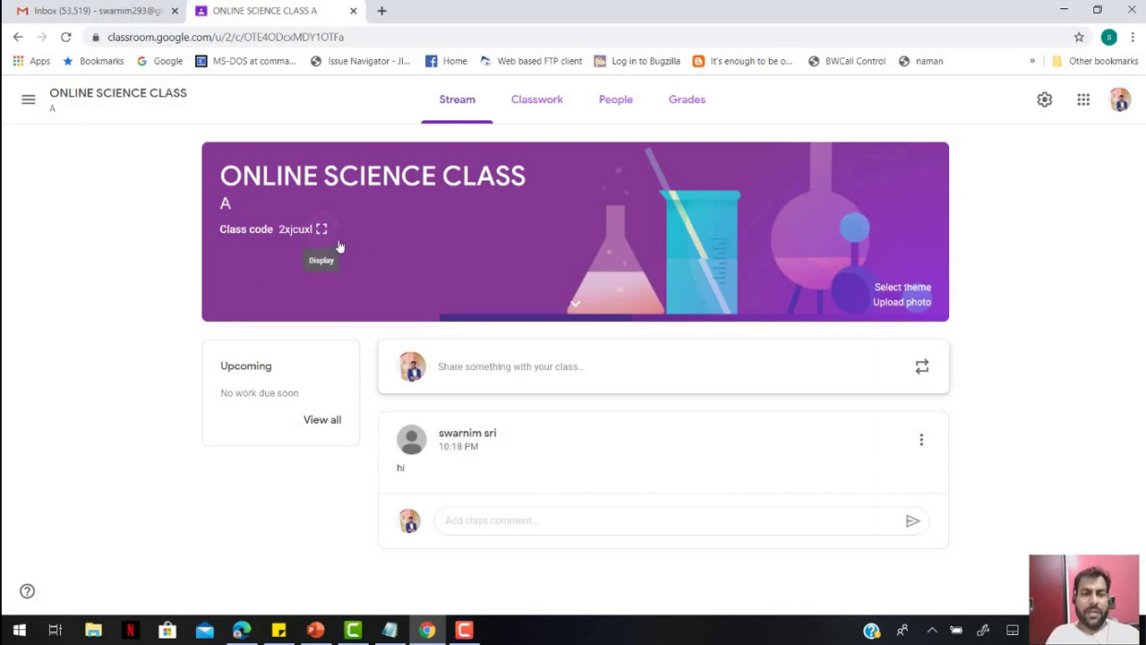
double_click(293, 229)
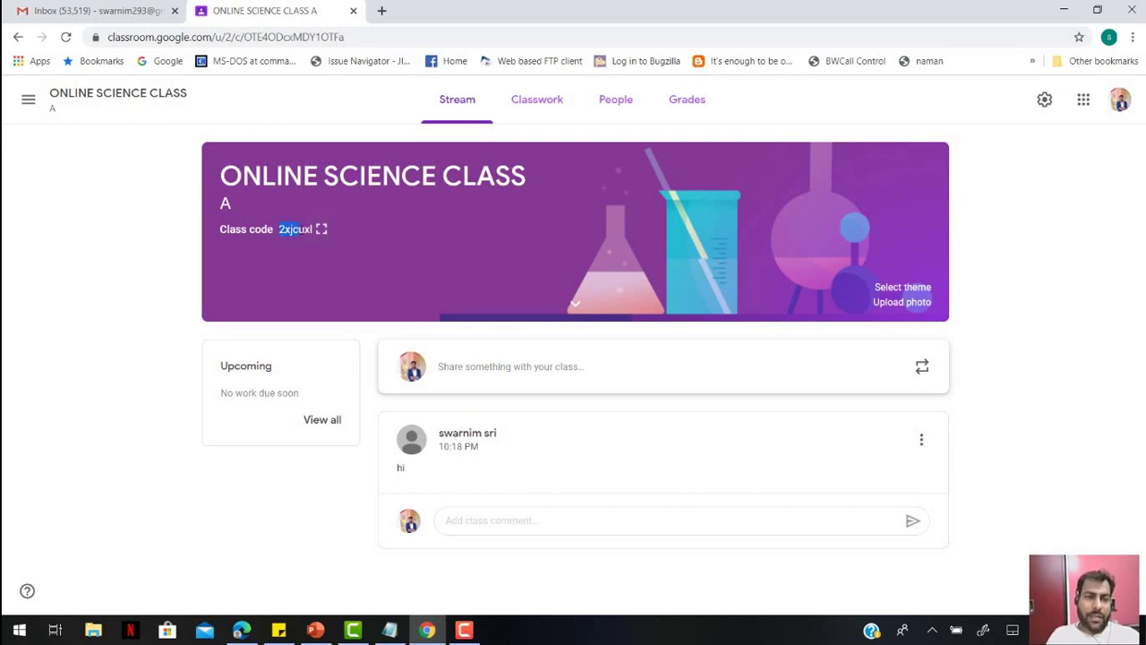
right_click(309, 231)
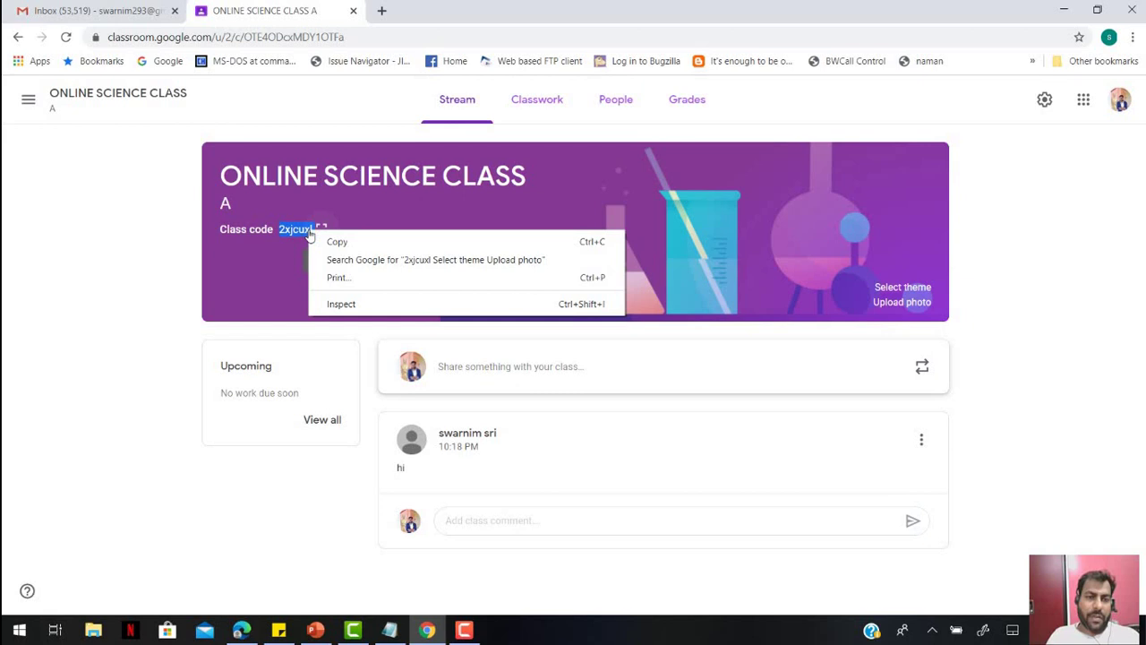
left_click(320, 237)
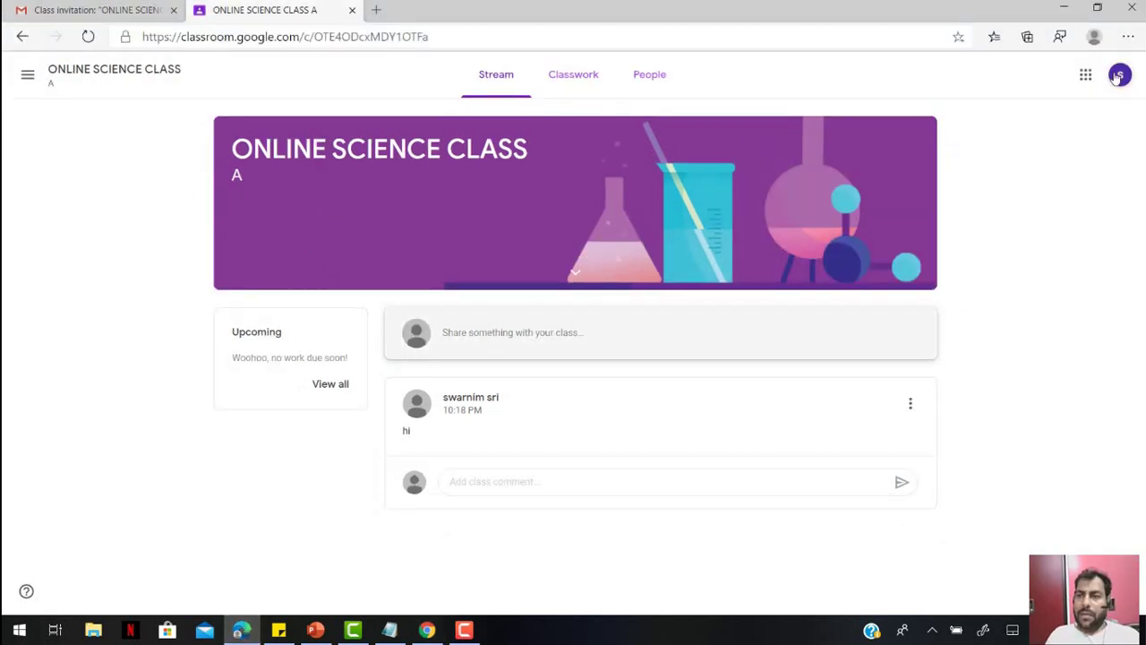
left_click(376, 10)
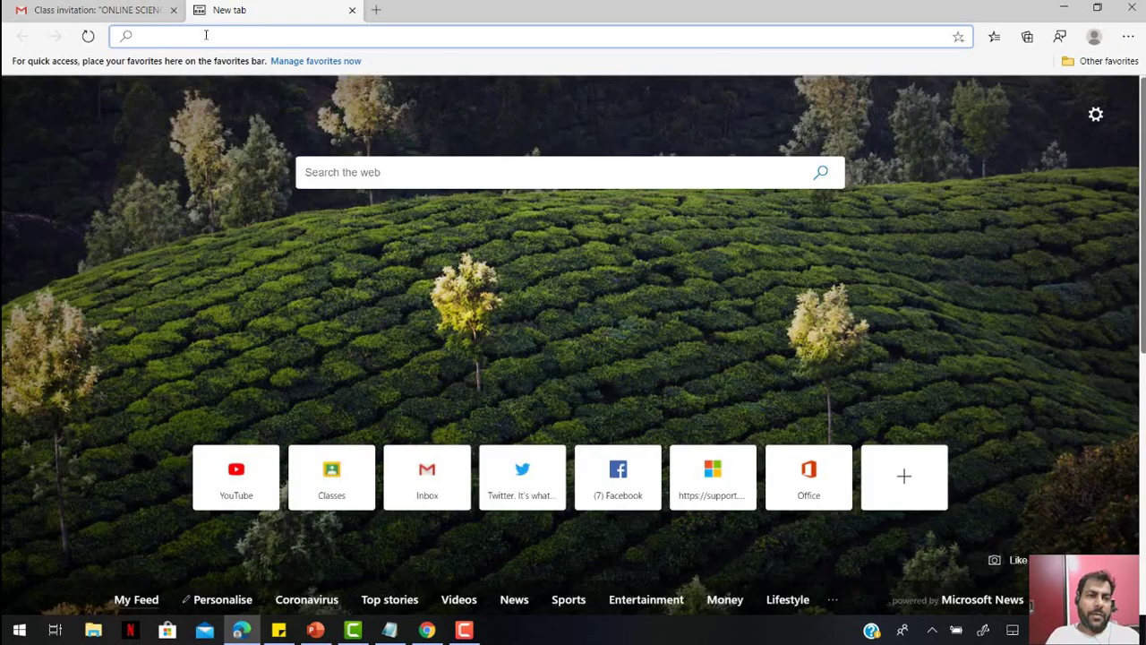
type("c")
key("Return")
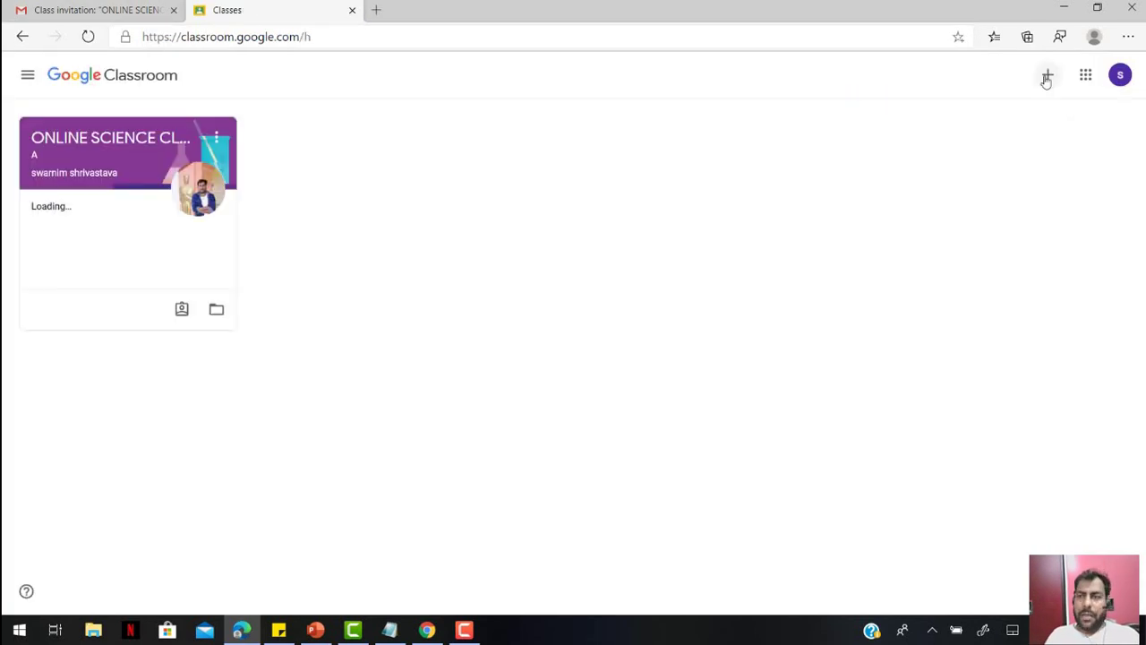
left_click(1046, 79)
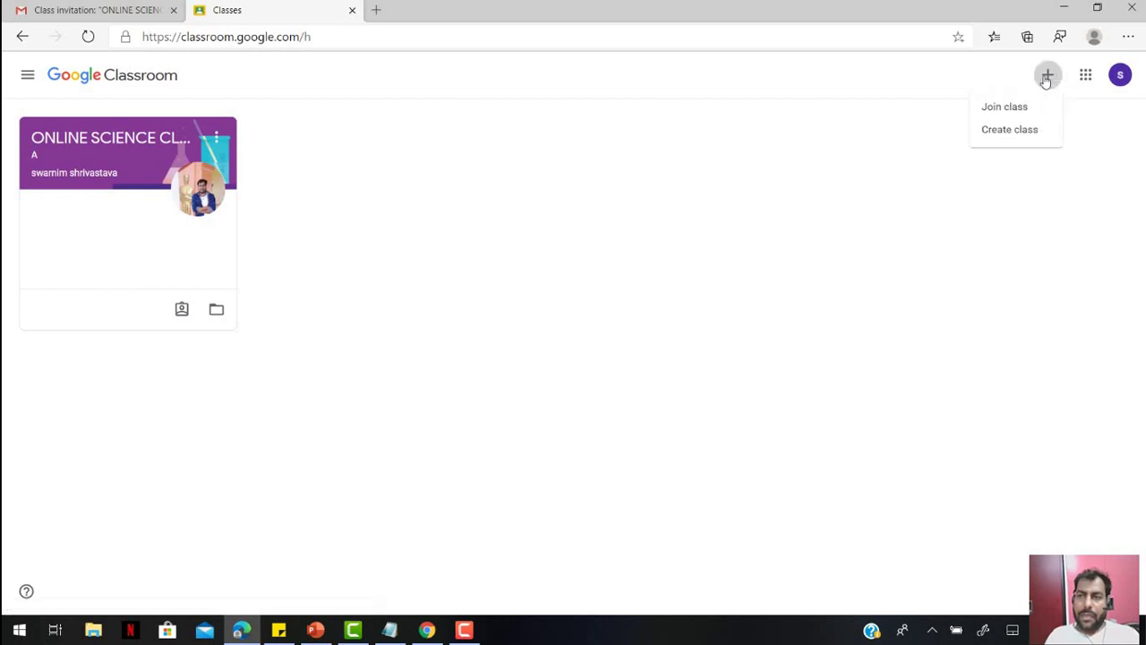
left_click(1005, 108)
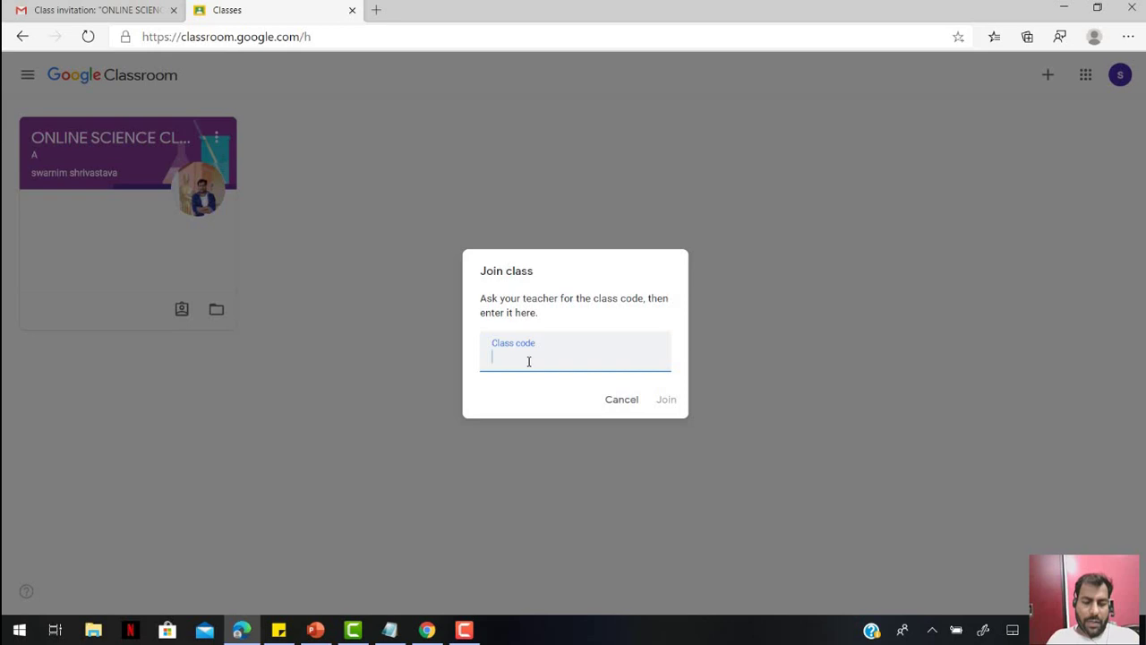
key("ctrl+v")
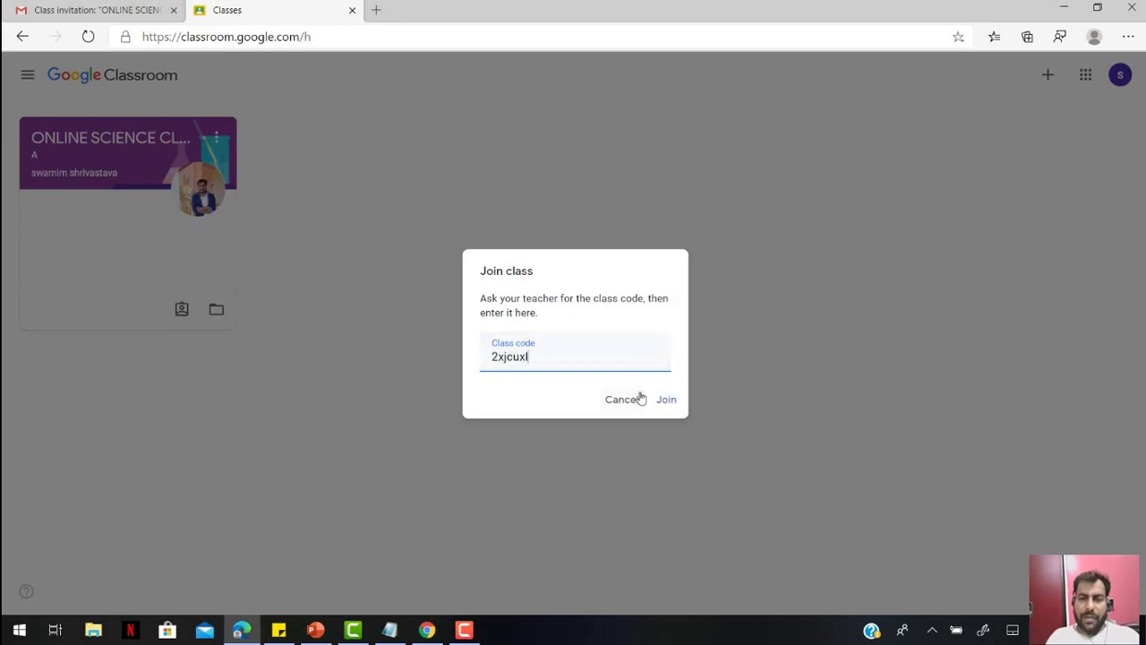
left_click(664, 402)
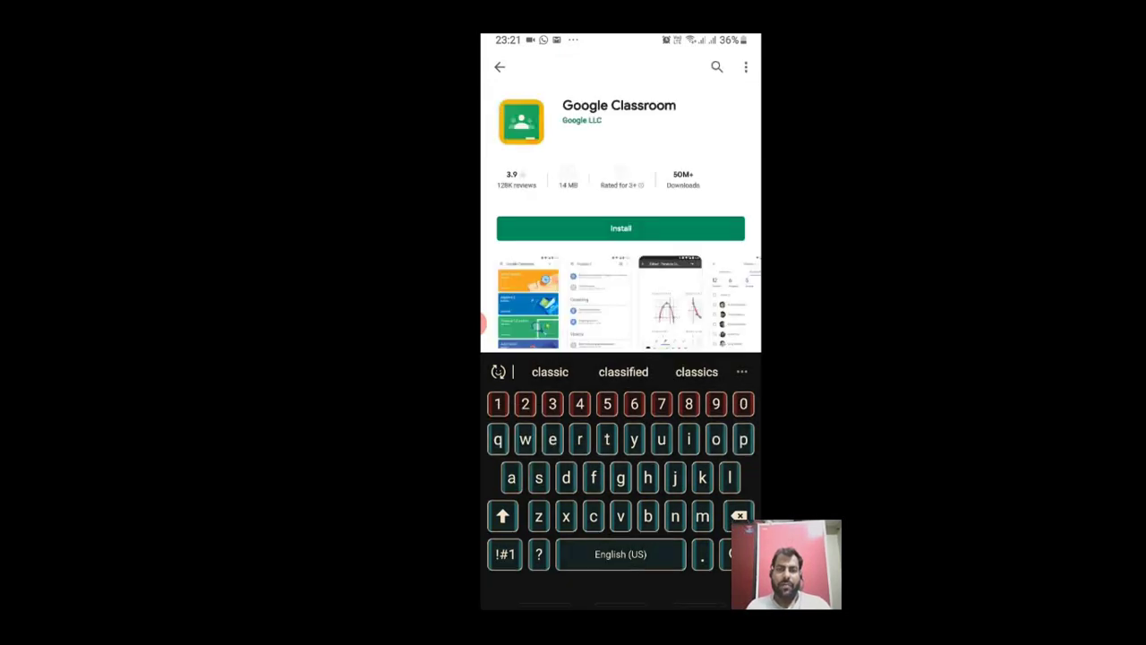
Install the Google Classroom app from its Play Store page.
left_click(621, 228)
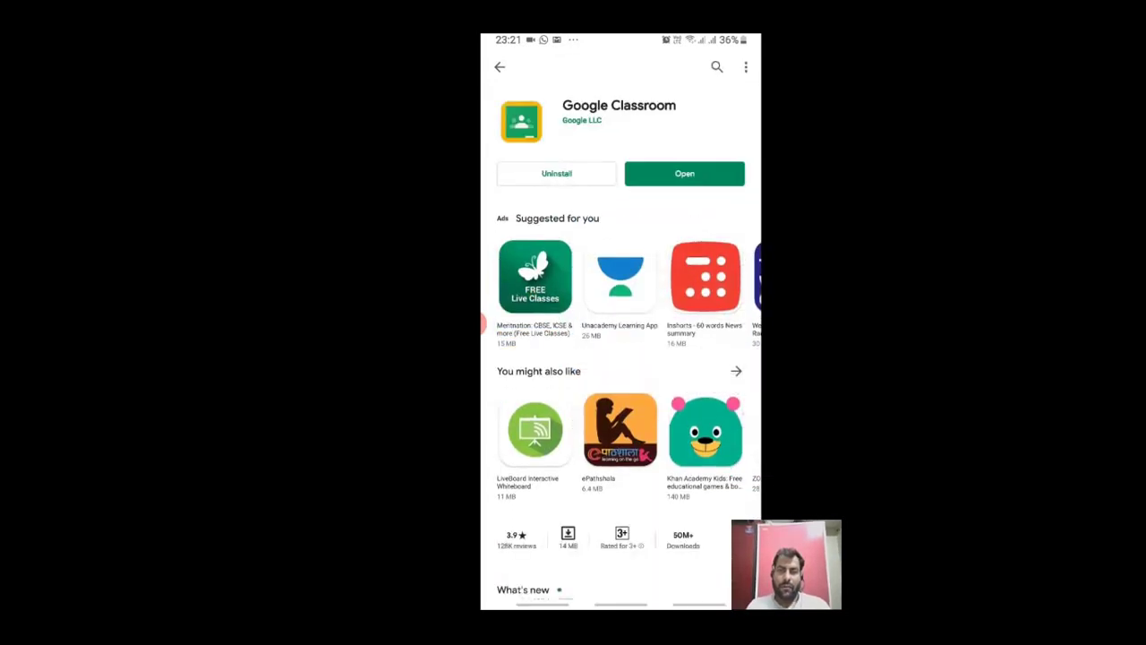
left_click(684, 173)
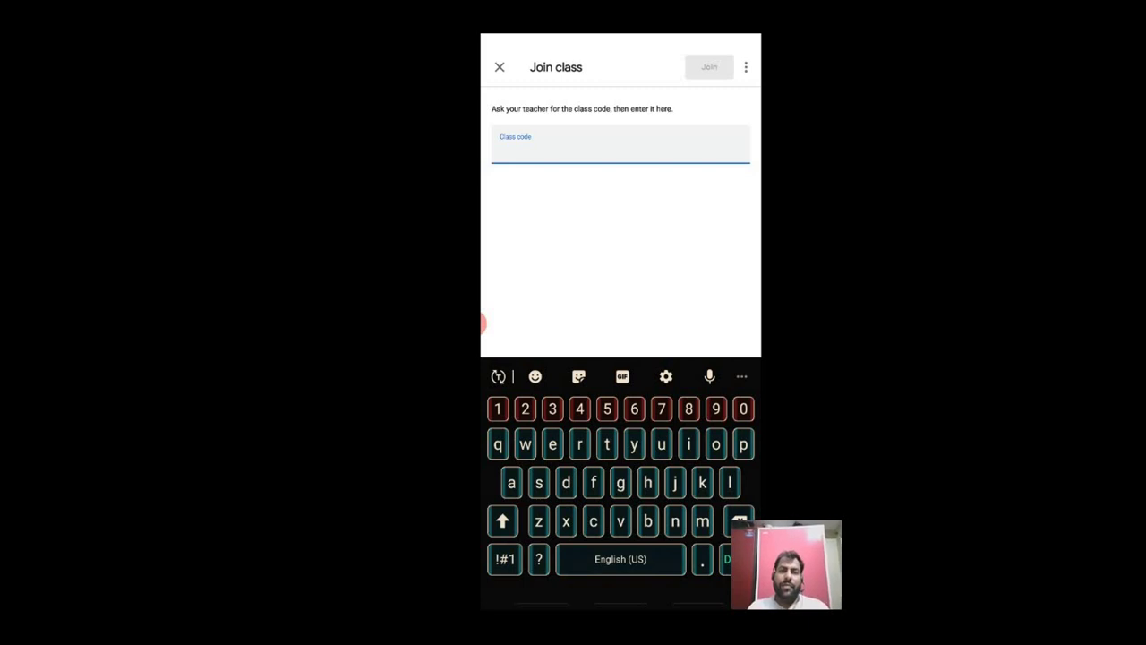
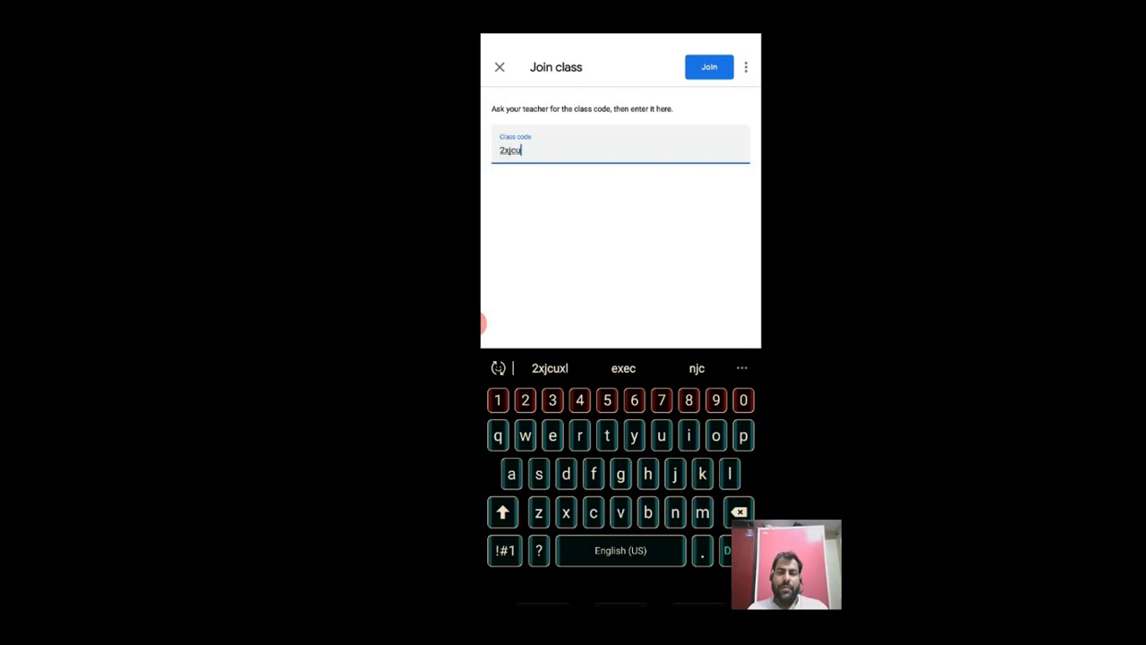
key("Return")
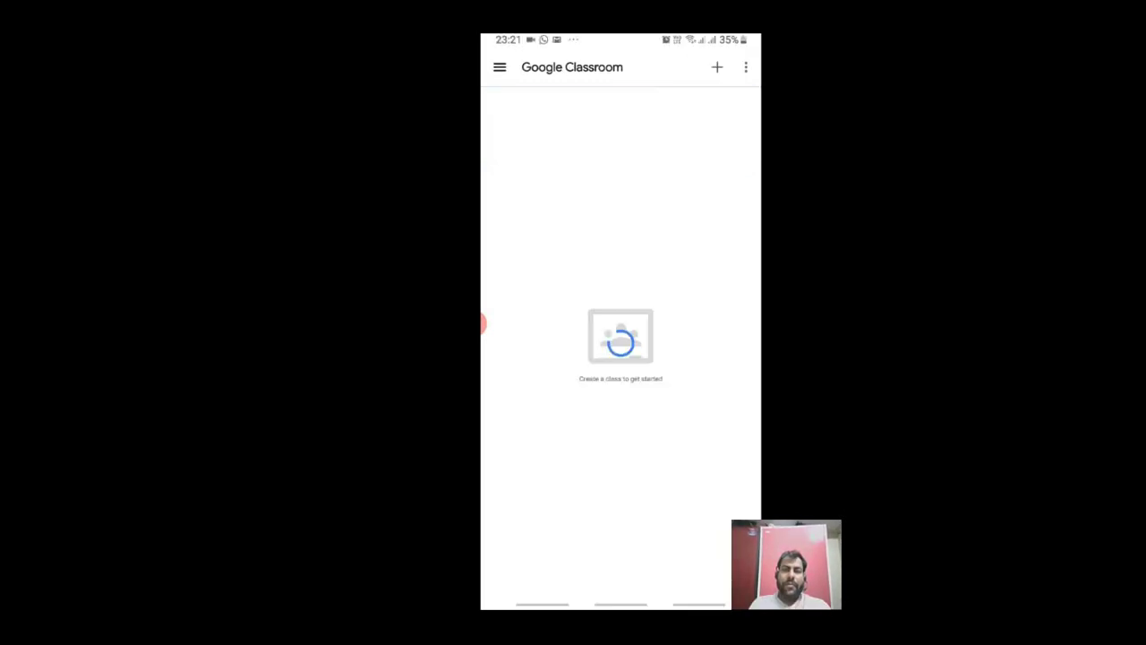